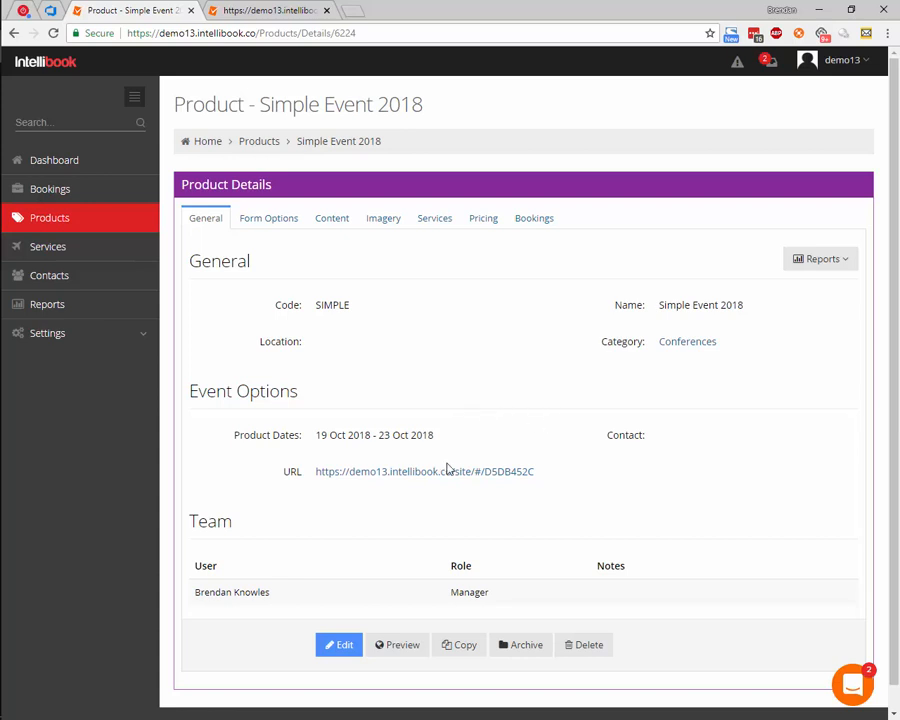
- Preview the event's registration form with 2 people attending and examine the default fields on its attendee details page
{"action": "left_click", "coordinate": [400, 646]}
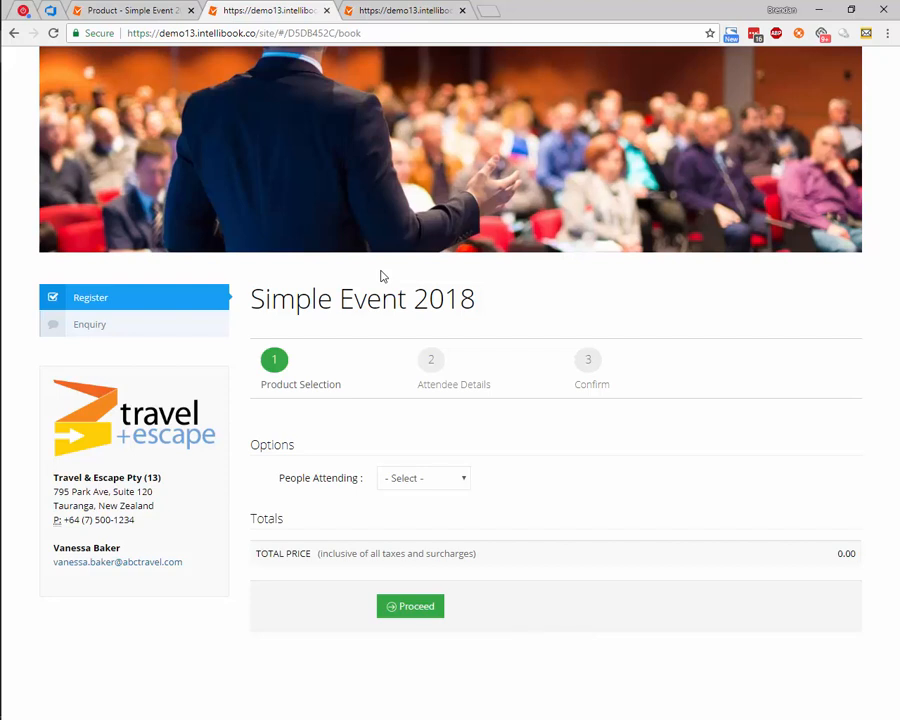
{"action": "left_click", "coordinate": [446, 478]}
{"action": "left_click", "coordinate": [406, 73]}
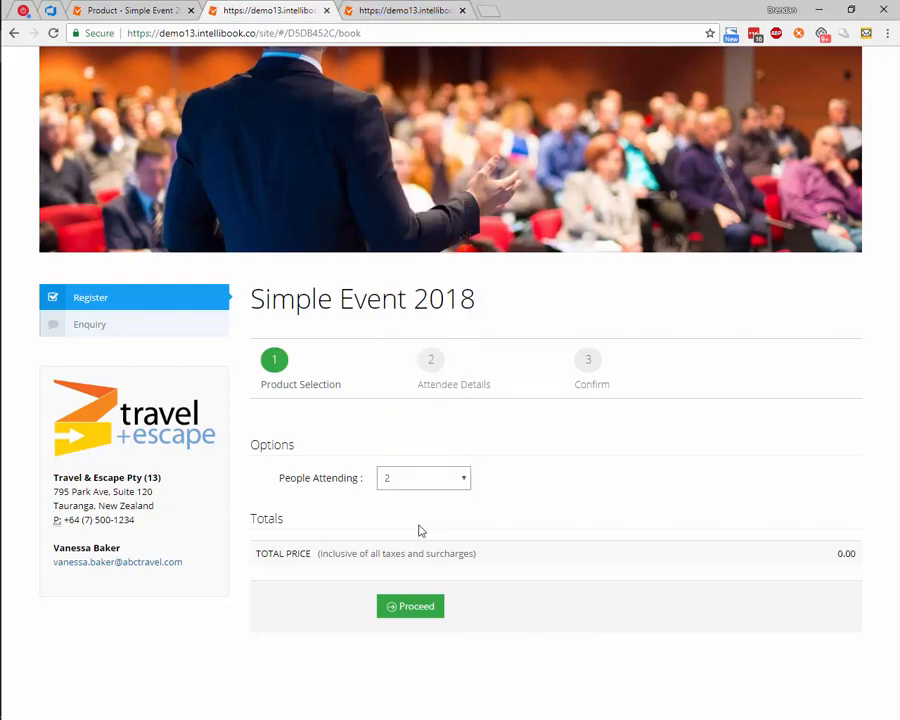
{"action": "left_click", "coordinate": [414, 604]}
{"action": "scroll", "coordinate": [482, 582], "scroll_direction": "down", "scroll_amount": 2}
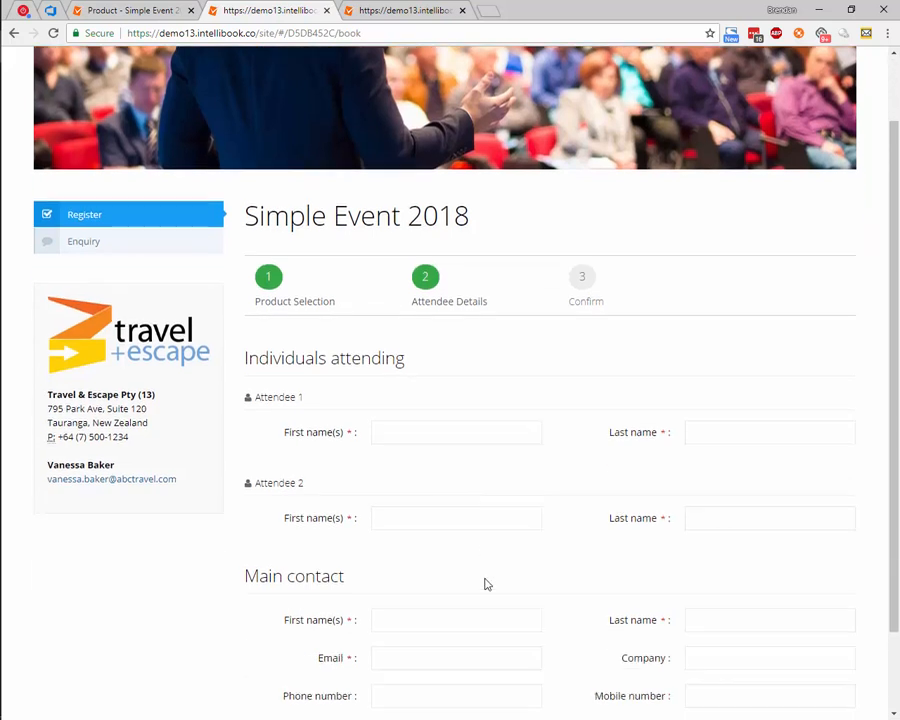
{"action": "scroll", "coordinate": [486, 578], "scroll_direction": "up", "scroll_amount": 2}
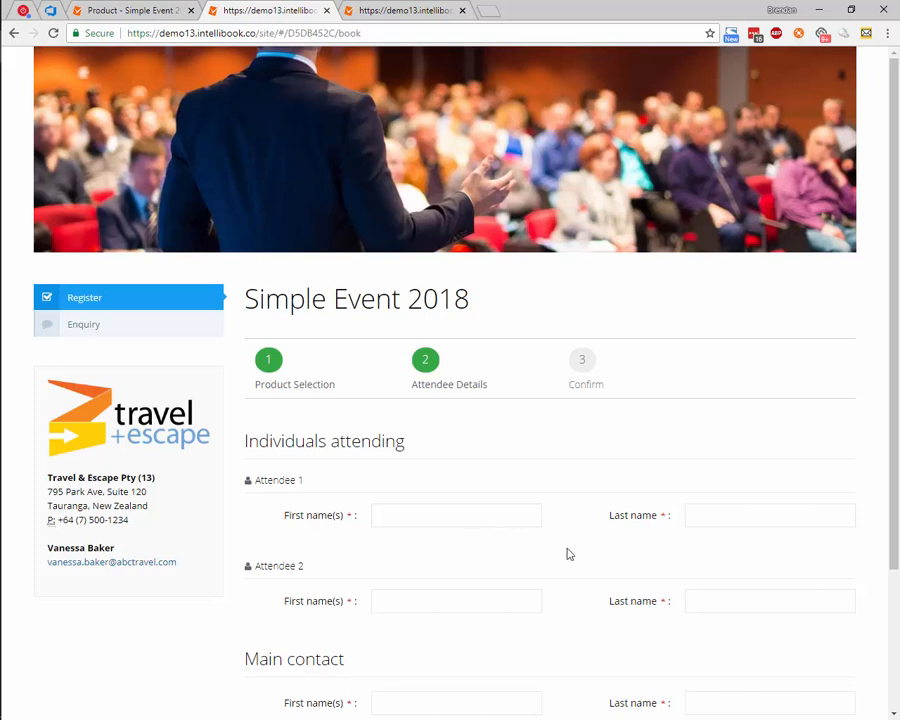
{"action": "scroll", "coordinate": [348, 567], "scroll_direction": "down", "scroll_amount": 2}
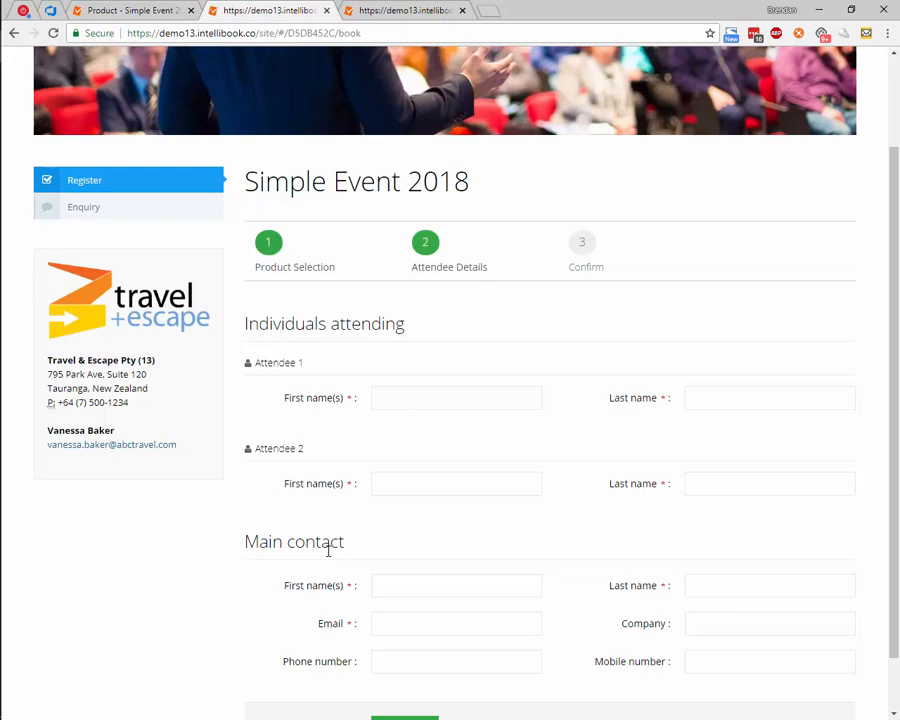
- Edit the product's registration form options, enabling the attendee-level Title field and making Email/Mobile enabled and mandatory
{"action": "left_click", "coordinate": [130, 10]}
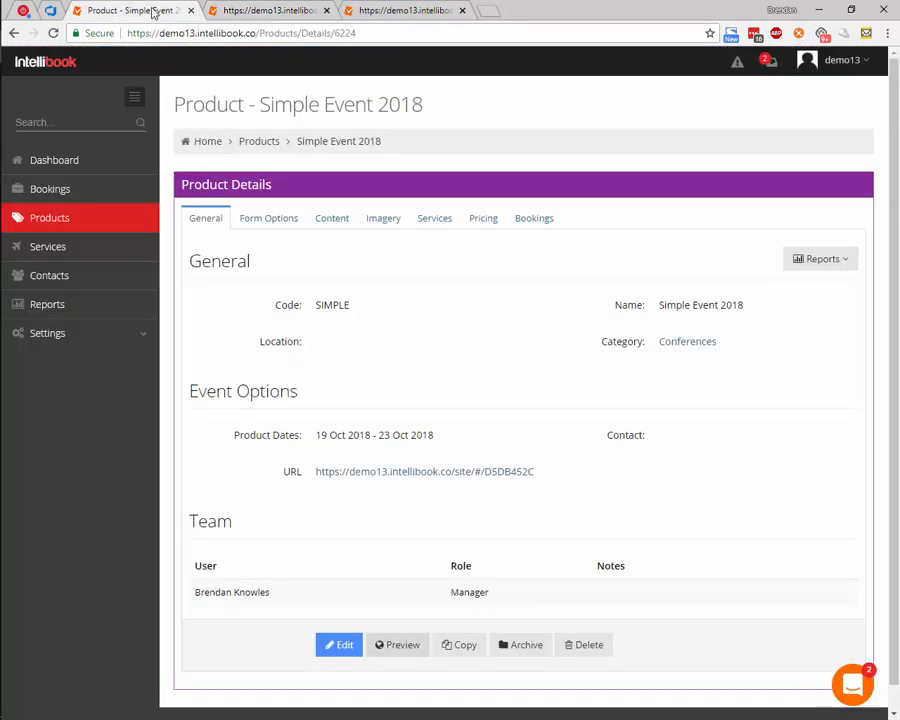
{"action": "left_click", "coordinate": [287, 229]}
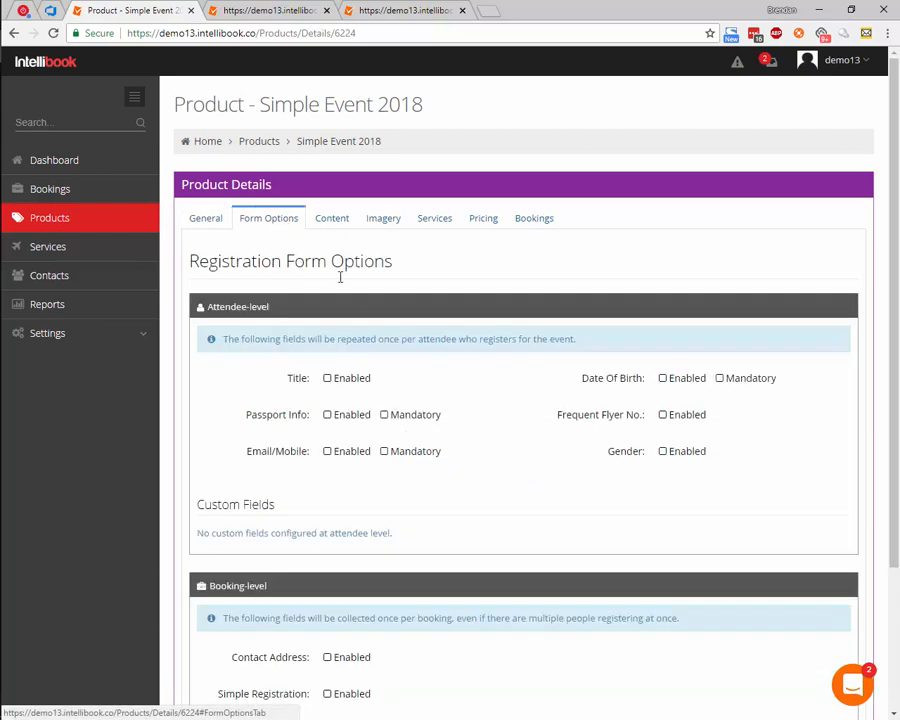
{"action": "scroll", "coordinate": [406, 337], "scroll_direction": "down", "scroll_amount": 3}
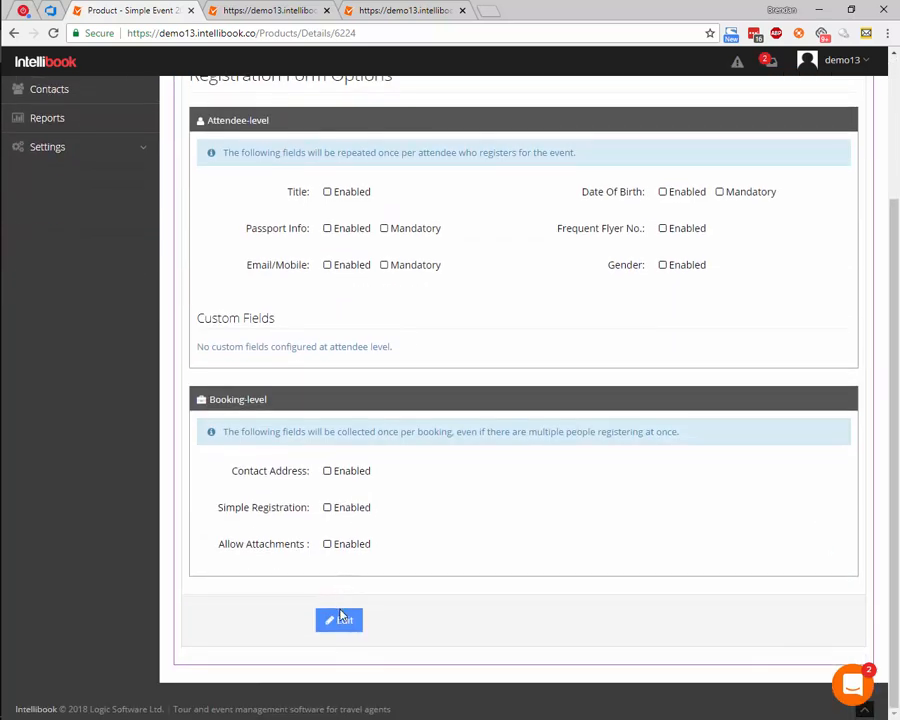
{"action": "left_click", "coordinate": [340, 617]}
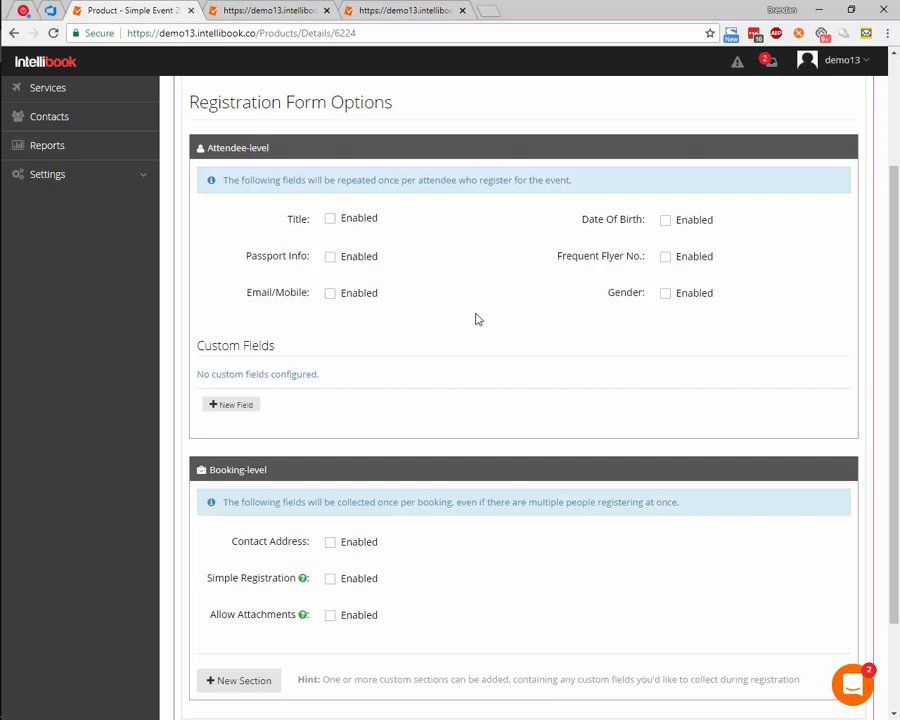
{"action": "left_click", "coordinate": [374, 220]}
{"action": "left_click", "coordinate": [407, 297]}
{"action": "left_click", "coordinate": [455, 296]}
- Add an attendee-level custom text field named "Emergency Contact First Name"
{"action": "left_click", "coordinate": [237, 407]}
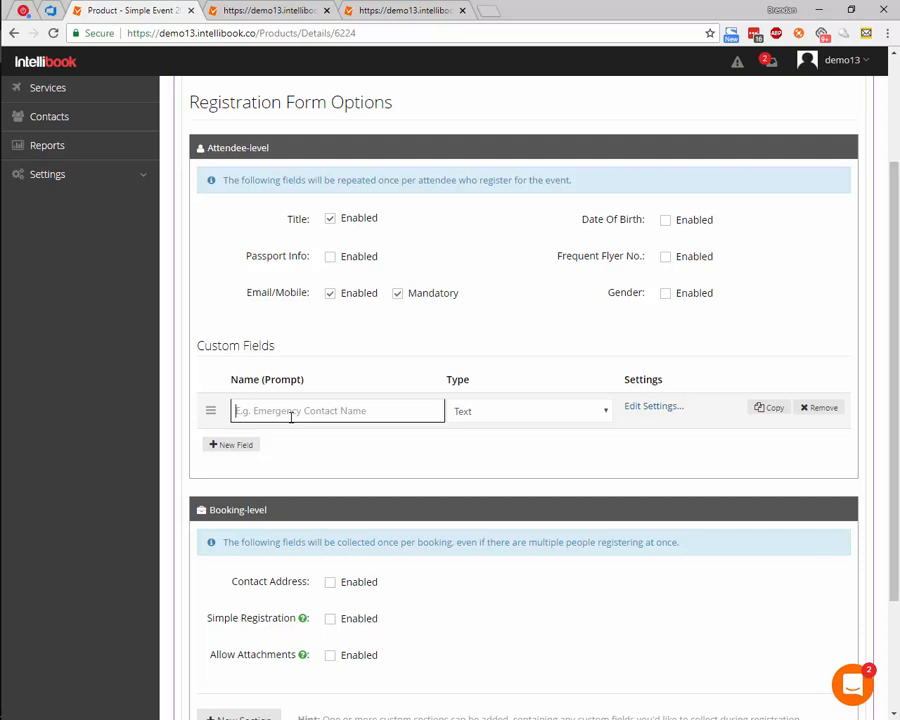
{"action": "type", "text": "Emer"}
{"action": "type", "text": "gency"}
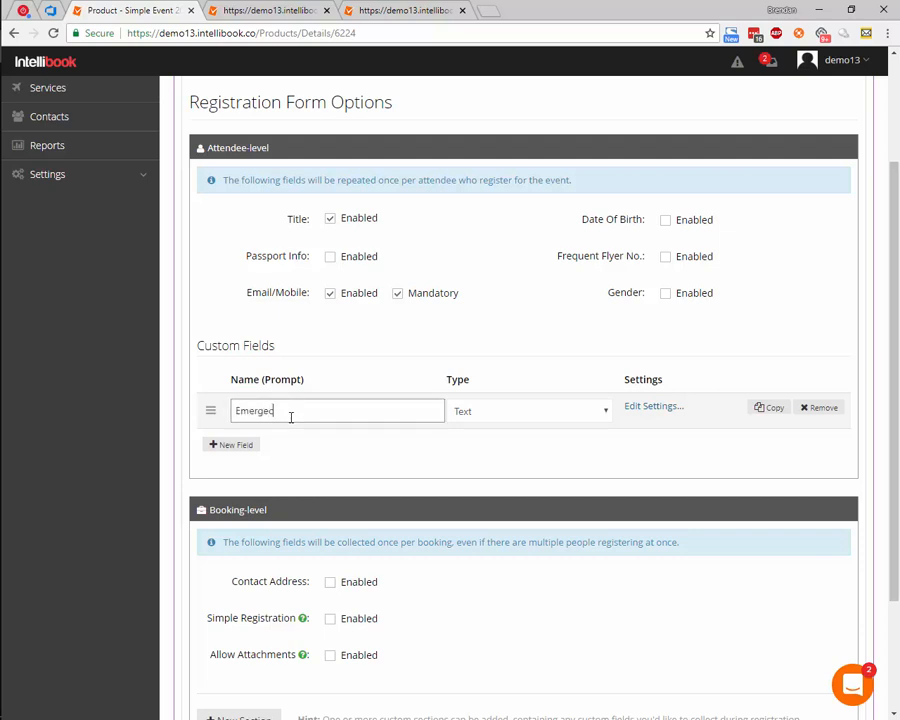
{"action": "type", "text": " Contact First Name"}
- Duplicate the emergency contact field and rename the copy "Emergency Contact Last Name"
{"action": "left_click", "coordinate": [772, 408]}
{"action": "double_click", "coordinate": [334, 447]}
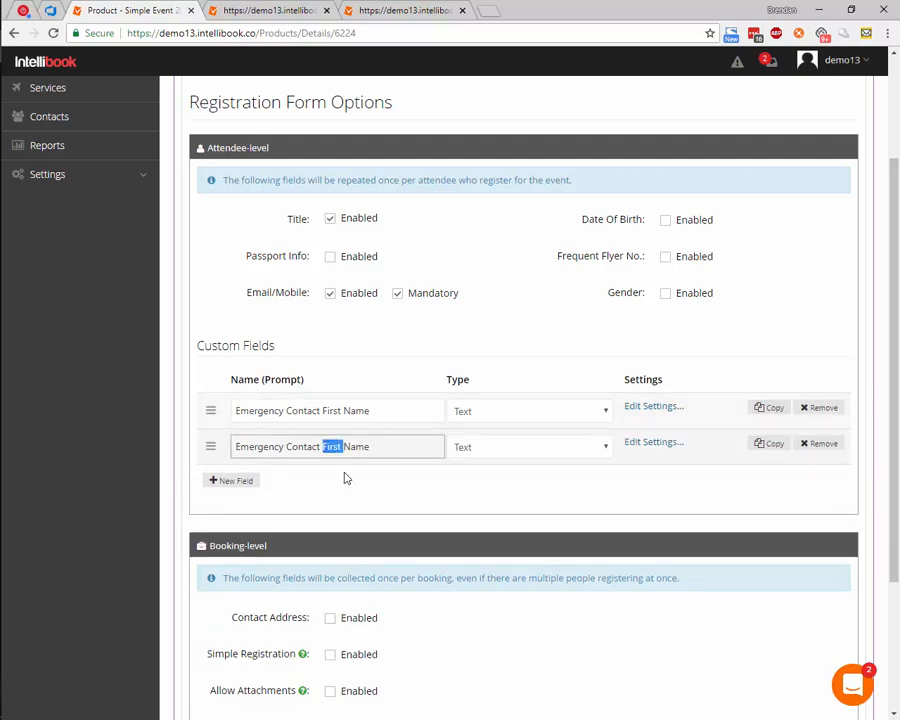
{"action": "type", "text": "Last"}
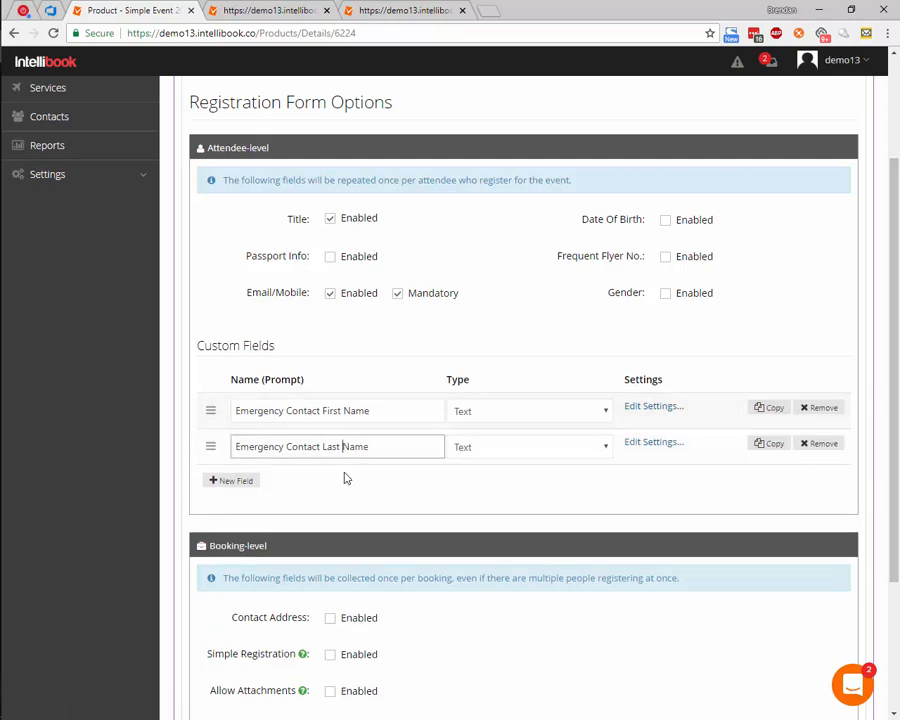
- Make both the Emergency Contact First Name and Emergency Contact Last Name fields required
{"action": "left_click", "coordinate": [660, 414]}
{"action": "left_click", "coordinate": [204, 140]}
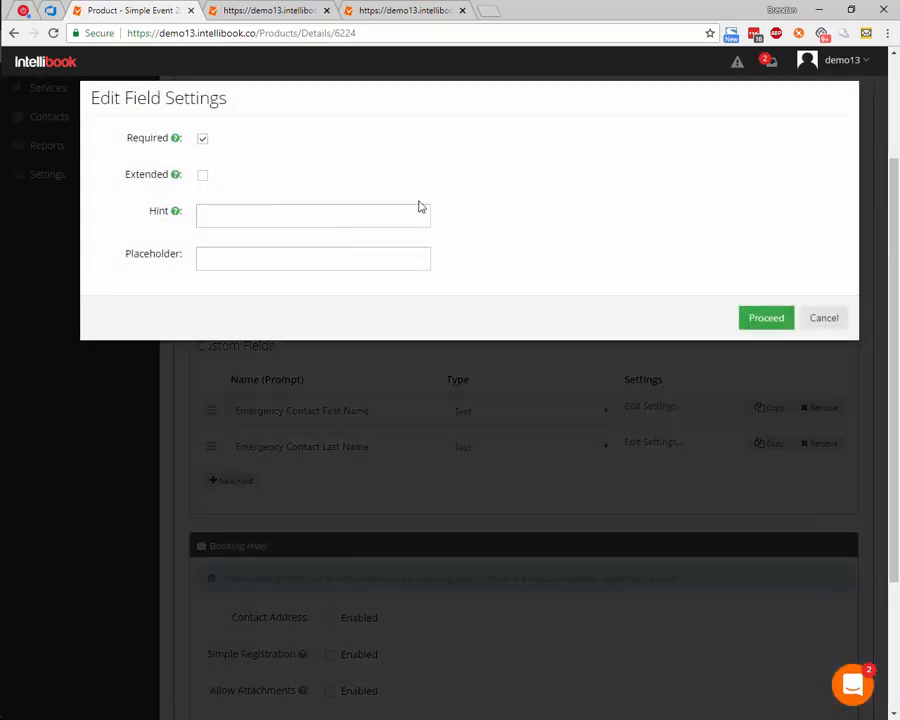
{"action": "left_click", "coordinate": [773, 321]}
{"action": "left_click", "coordinate": [655, 443]}
{"action": "left_click", "coordinate": [203, 139]}
{"action": "left_click", "coordinate": [757, 320]}
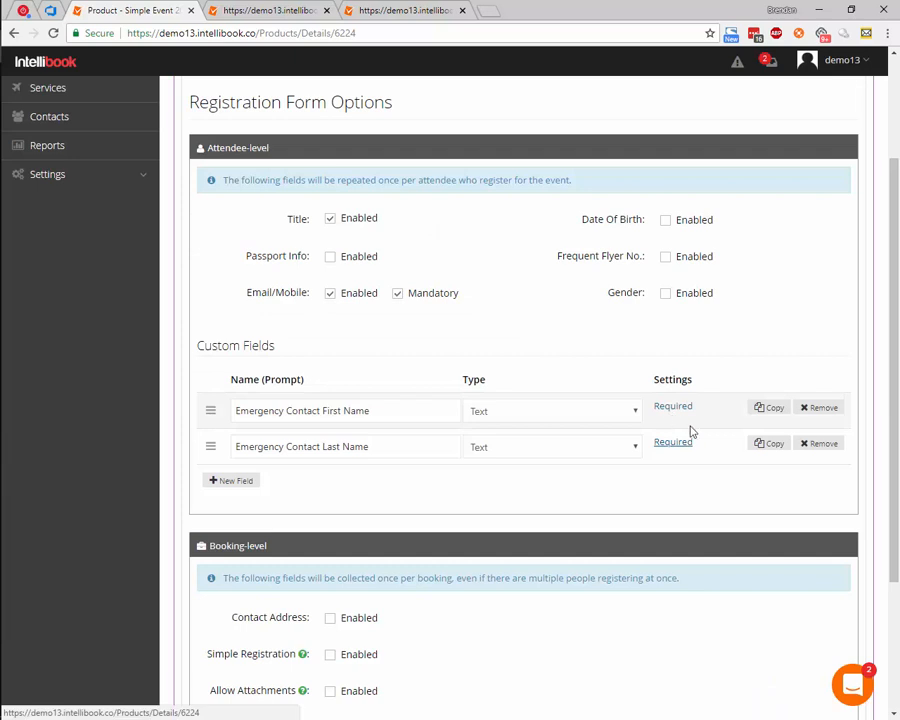
{"action": "left_click", "coordinate": [567, 410]}
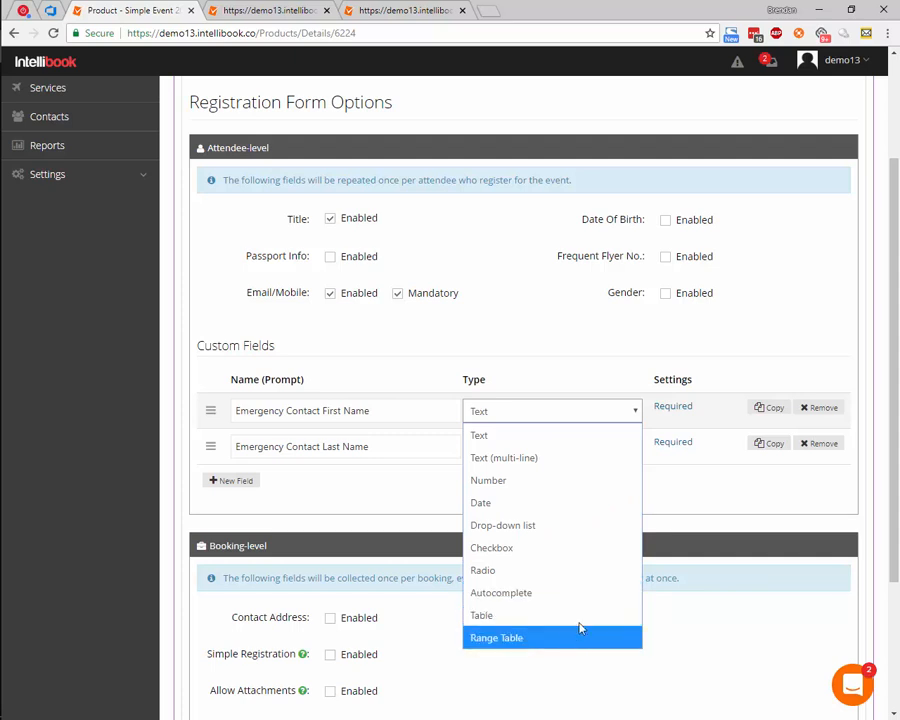
{"action": "left_click", "coordinate": [564, 346]}
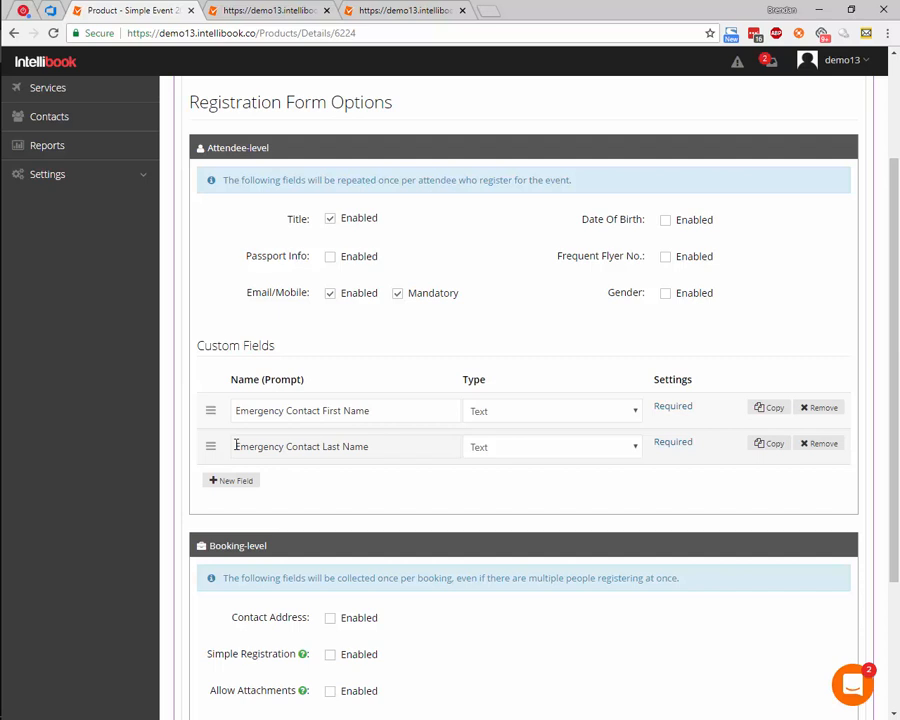
{"action": "mouse_move", "coordinate": [211, 440]}
{"action": "left_mouse_down"}
{"action": "mouse_move", "coordinate": [214, 398]}
{"action": "mouse_move", "coordinate": [215, 454]}
{"action": "mouse_move", "coordinate": [215, 413]}
{"action": "mouse_move", "coordinate": [216, 442]}
{"action": "left_mouse_up"}
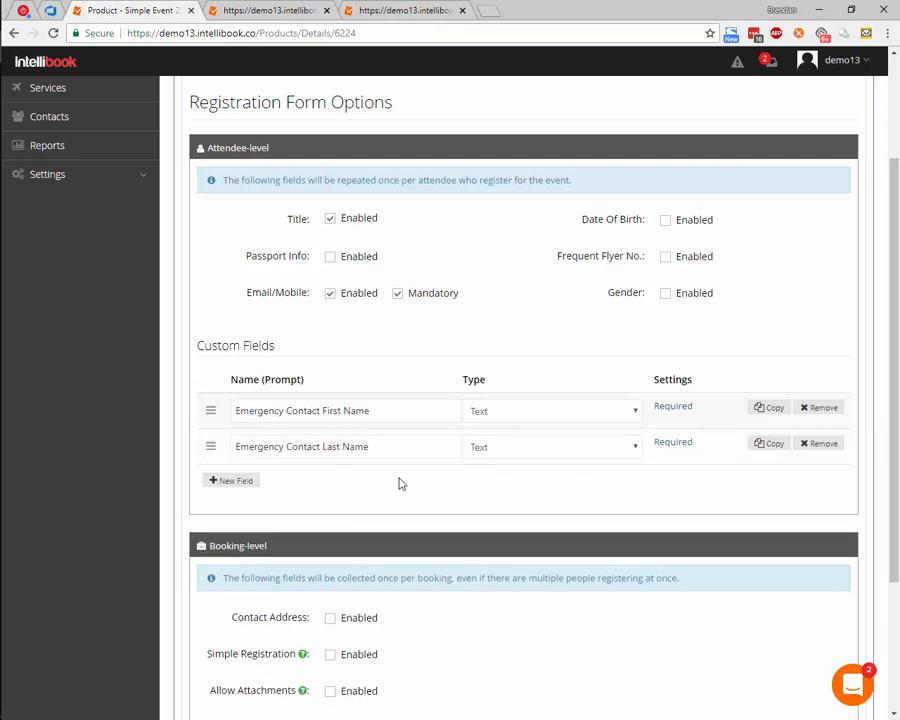
- Create a one-column booking-level section named "Additional Information" with the introduction "Please enter the following details completely"
{"action": "scroll", "coordinate": [398, 480], "scroll_direction": "down", "scroll_amount": 1}
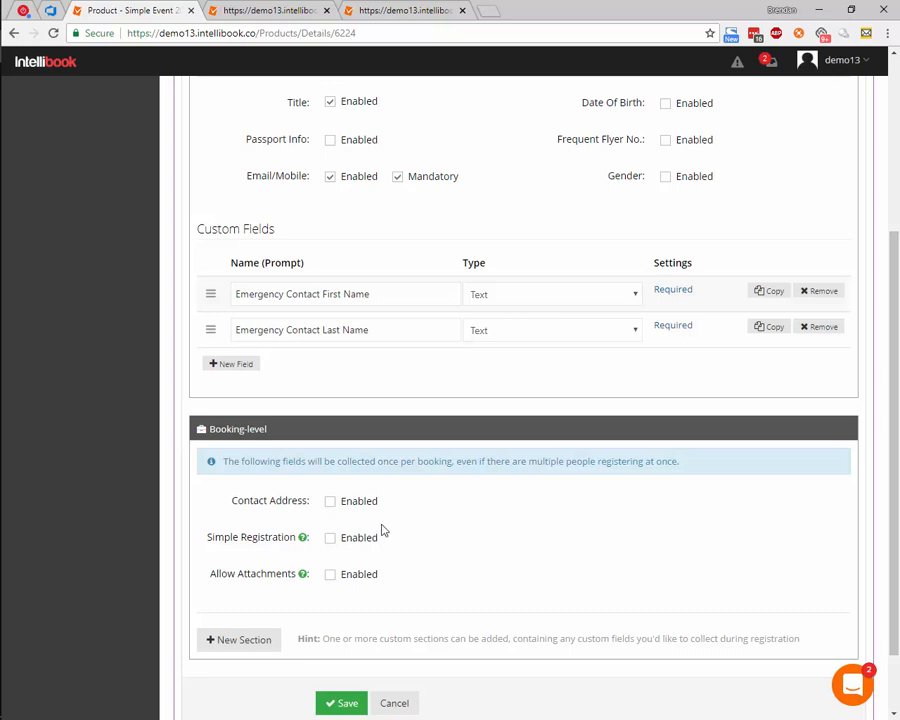
{"action": "scroll", "coordinate": [488, 555], "scroll_direction": "down", "scroll_amount": 1}
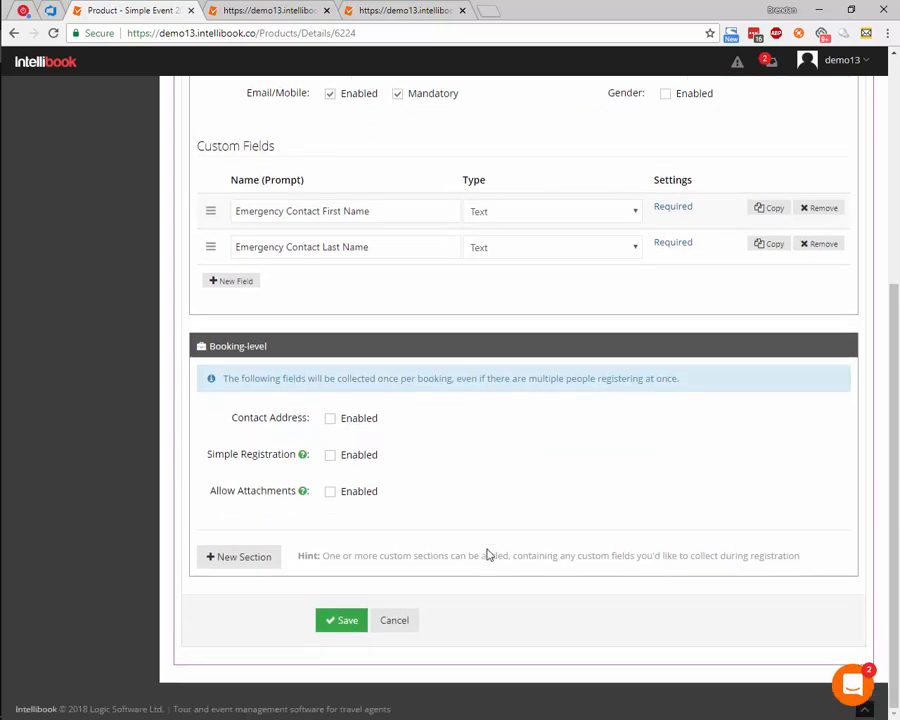
{"action": "left_click", "coordinate": [265, 566]}
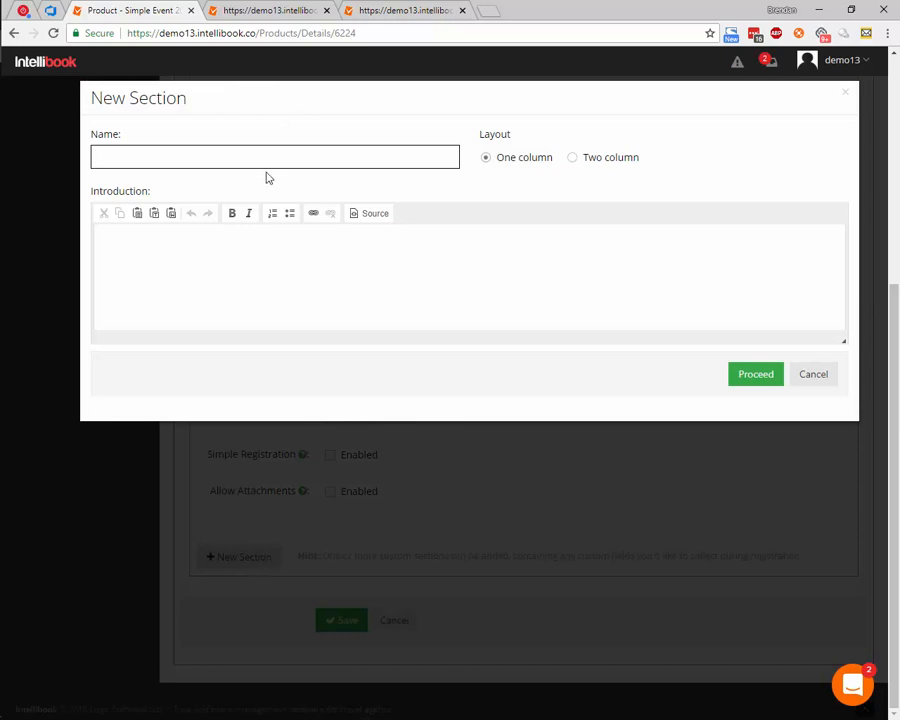
{"action": "type", "text": "Additio"}
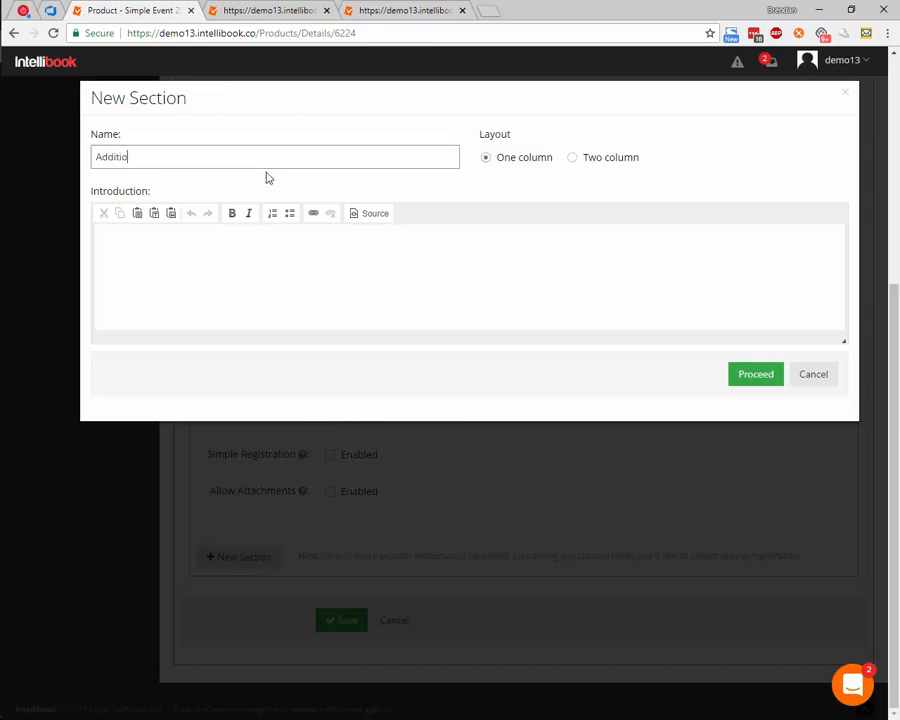
{"action": "type", "text": "nal Information"}
{"action": "left_click", "coordinate": [267, 274]}
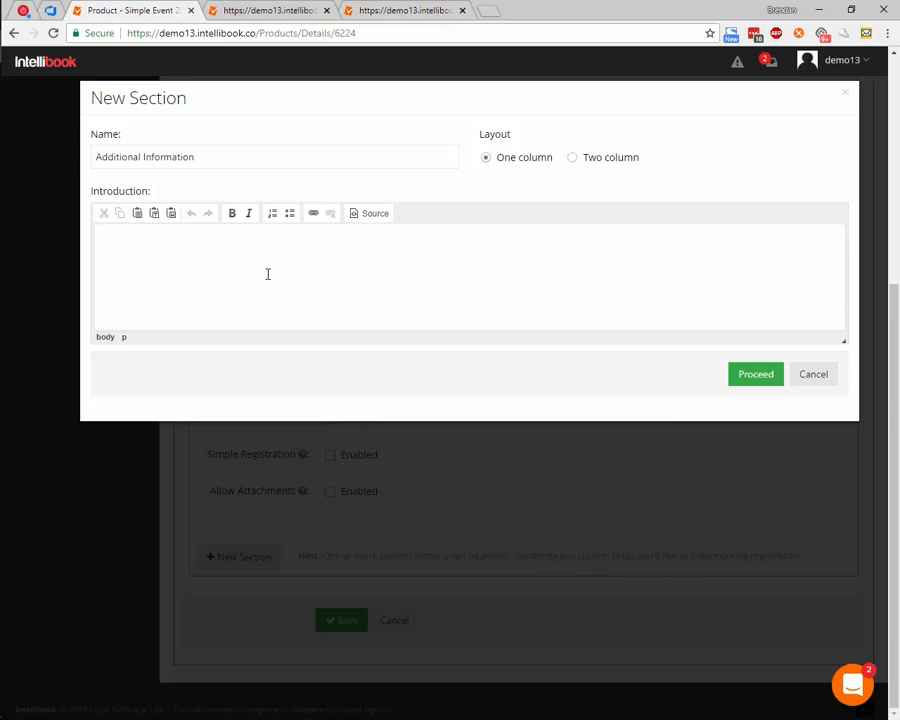
{"action": "type", "text": "Please enter the following details comletely"}
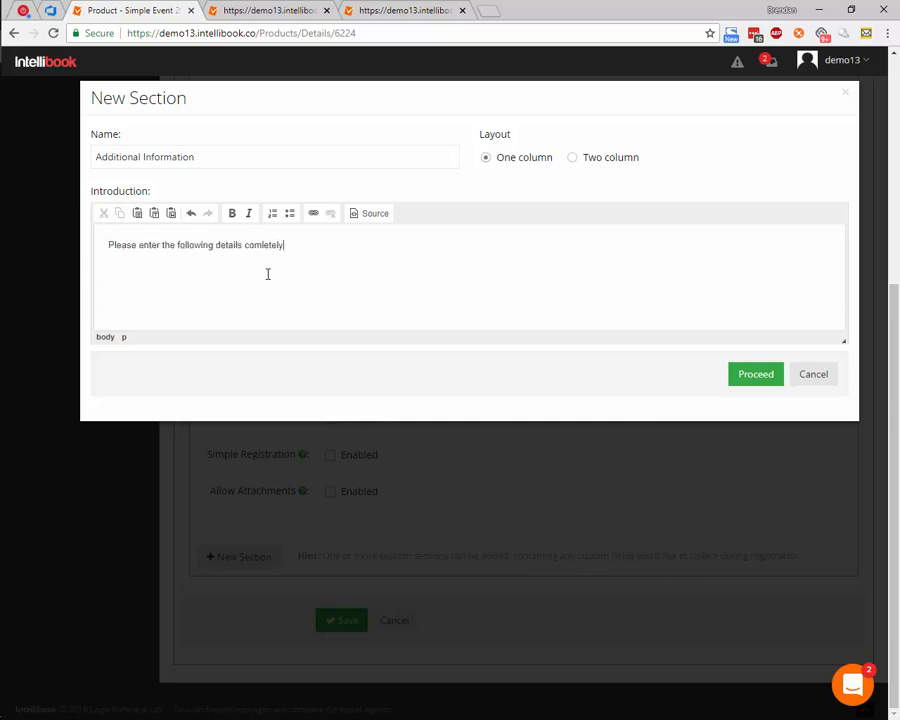
{"action": "type", "text": "p"}
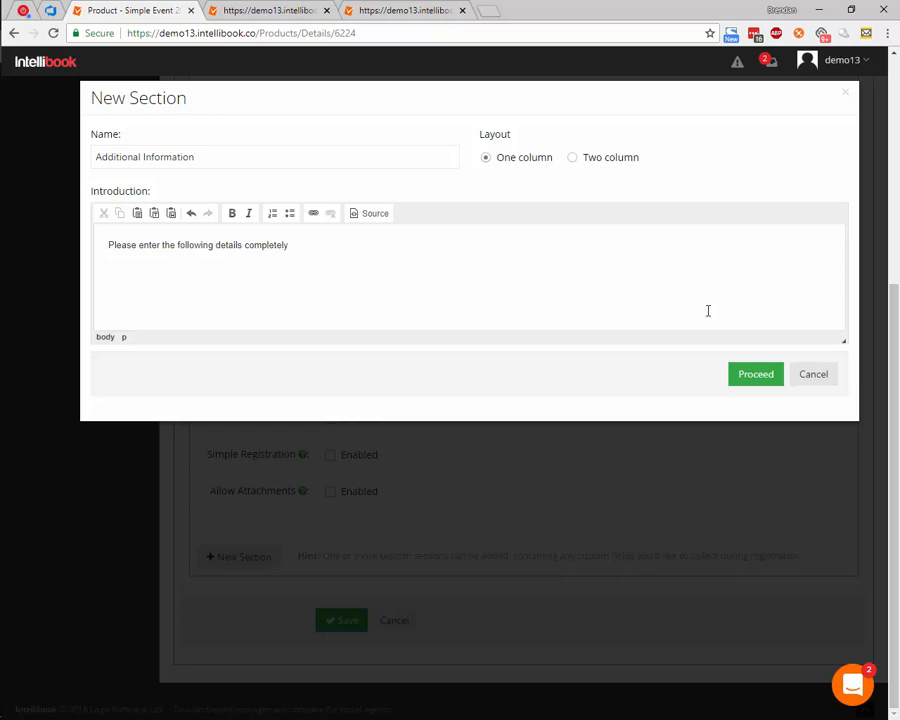
{"action": "left_click", "coordinate": [764, 378]}
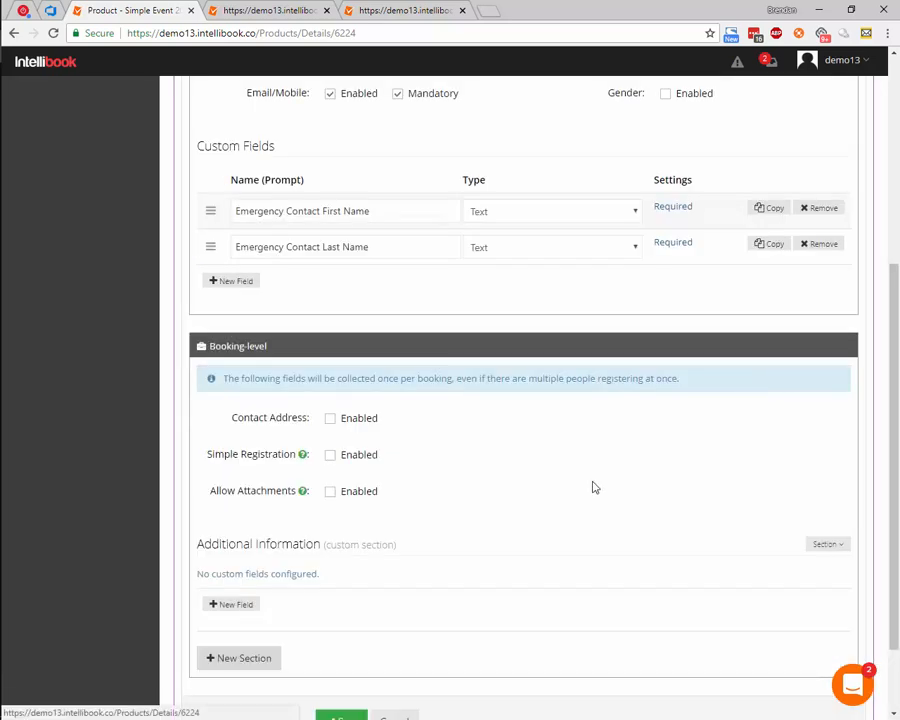
- Add a custom field named "Preferred Return Date" of type Date to the Additional Information section
{"action": "left_click", "coordinate": [250, 604]}
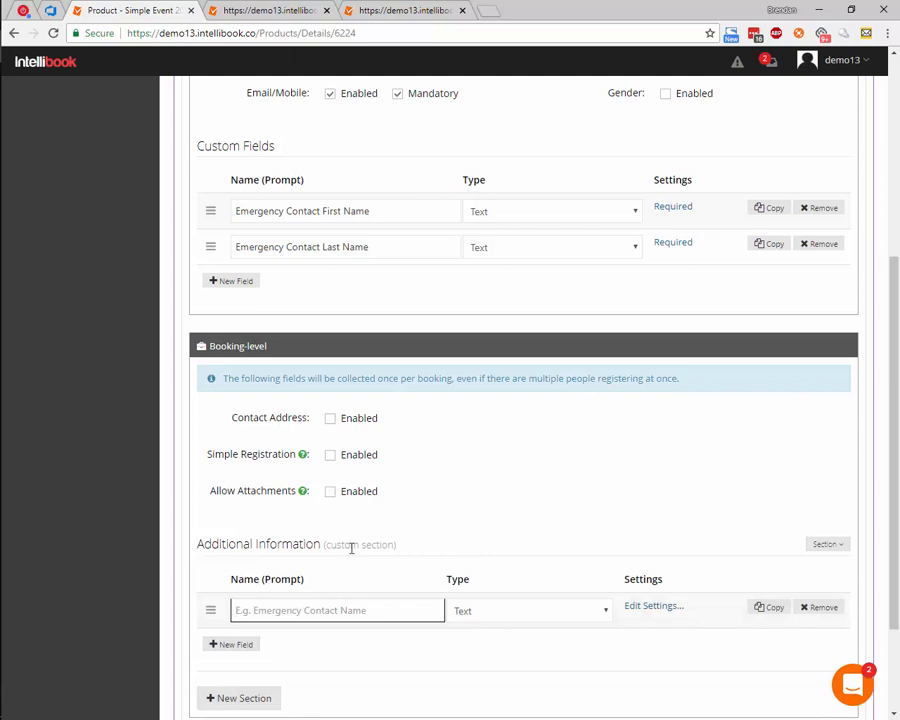
{"action": "scroll", "coordinate": [357, 540], "scroll_direction": "down", "scroll_amount": 2}
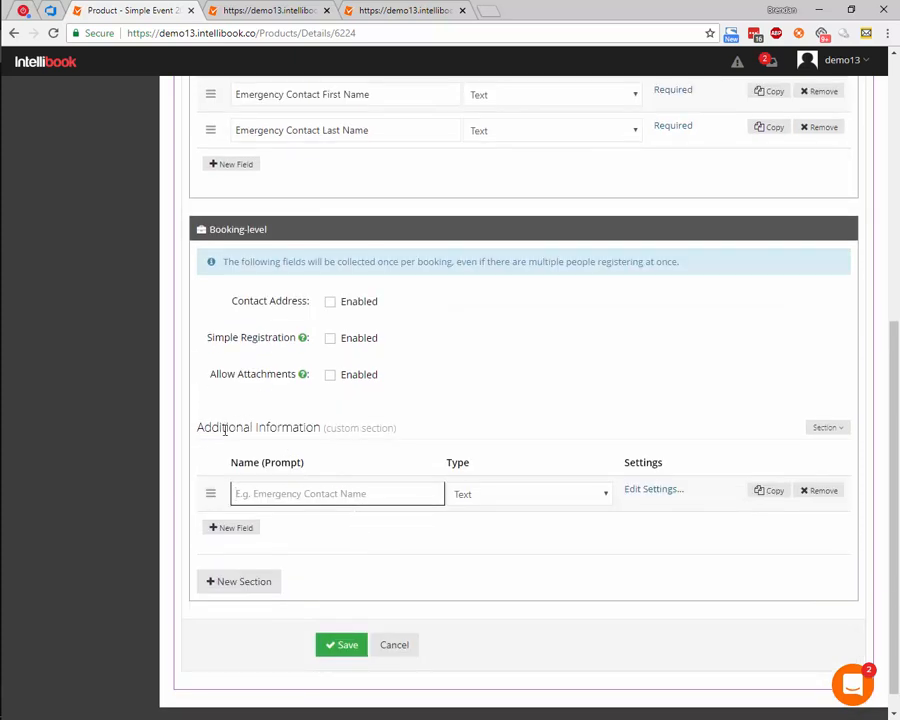
{"action": "left_click_drag", "start_coordinate": [228, 427], "coordinate": [310, 428]}
{"action": "left_click", "coordinate": [400, 427]}
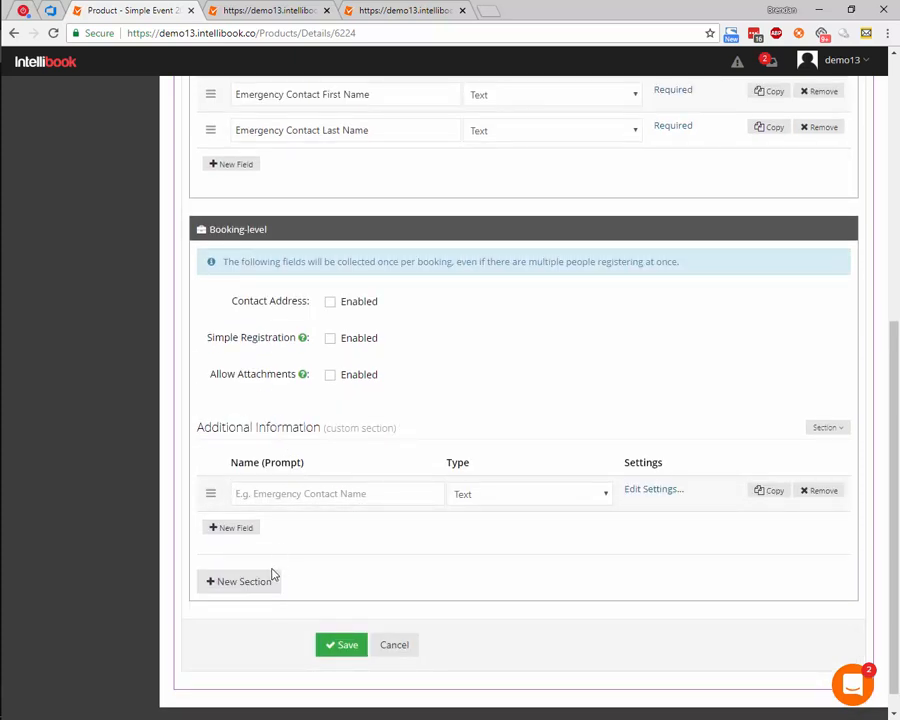
{"action": "left_click", "coordinate": [301, 496]}
{"action": "type", "text": "Preferred Return Date"}
{"action": "left_click", "coordinate": [530, 494]}
{"action": "left_click", "coordinate": [498, 588]}
- Add a second field, "Are you interested in any optional activities?", of type Radio to the Additional Information section
{"action": "left_click", "coordinate": [234, 527]}
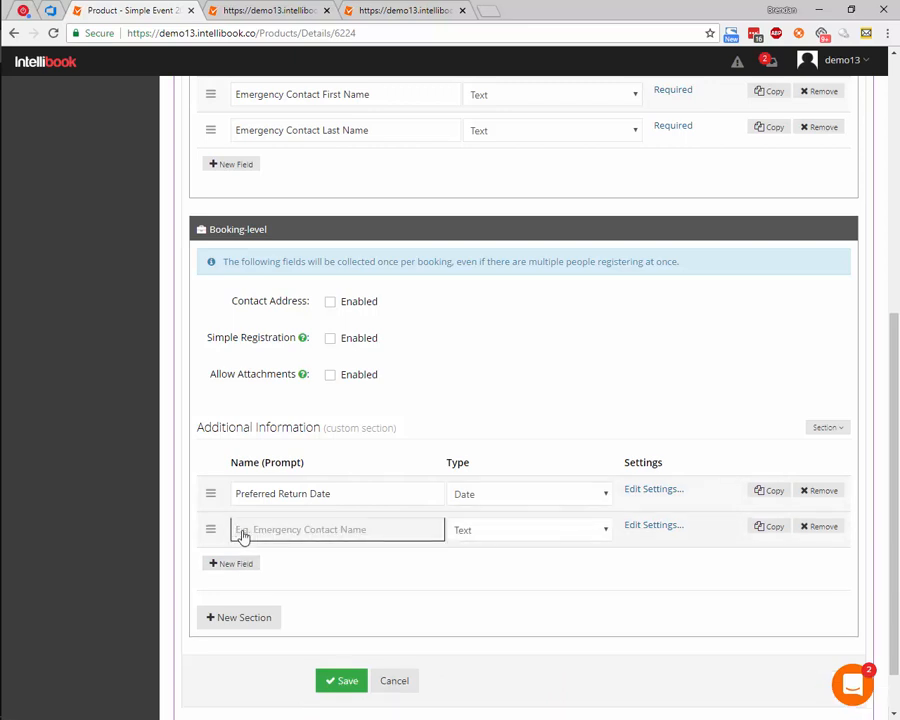
{"action": "type", "text": "Are you interested in any optional activities"}
{"action": "left_click", "coordinate": [653, 525]}
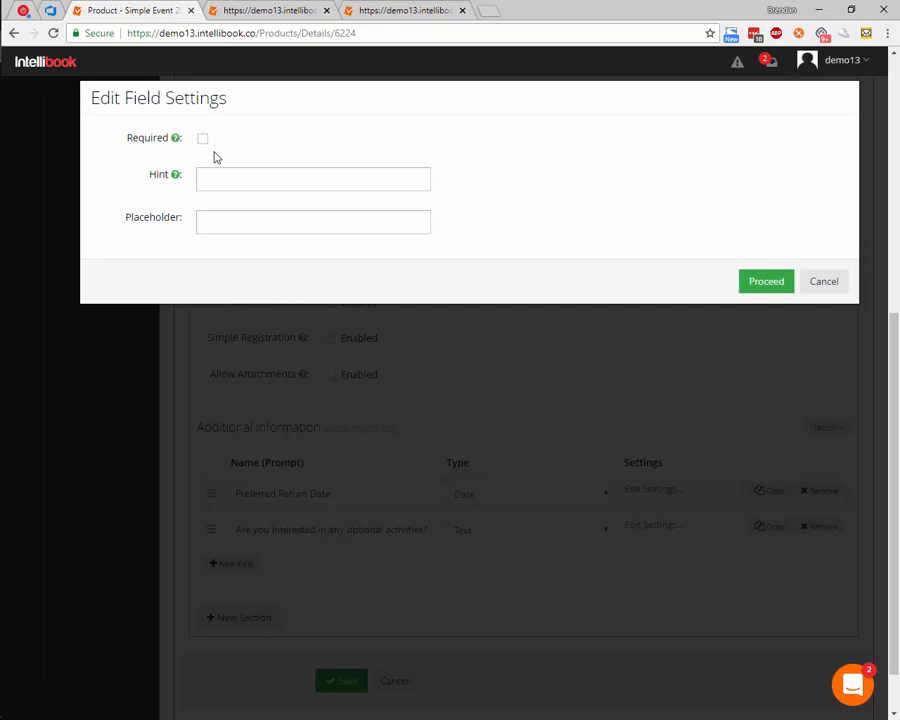
{"action": "left_click", "coordinate": [818, 278]}
{"action": "left_click", "coordinate": [529, 537]}
{"action": "left_click", "coordinate": [512, 485]}
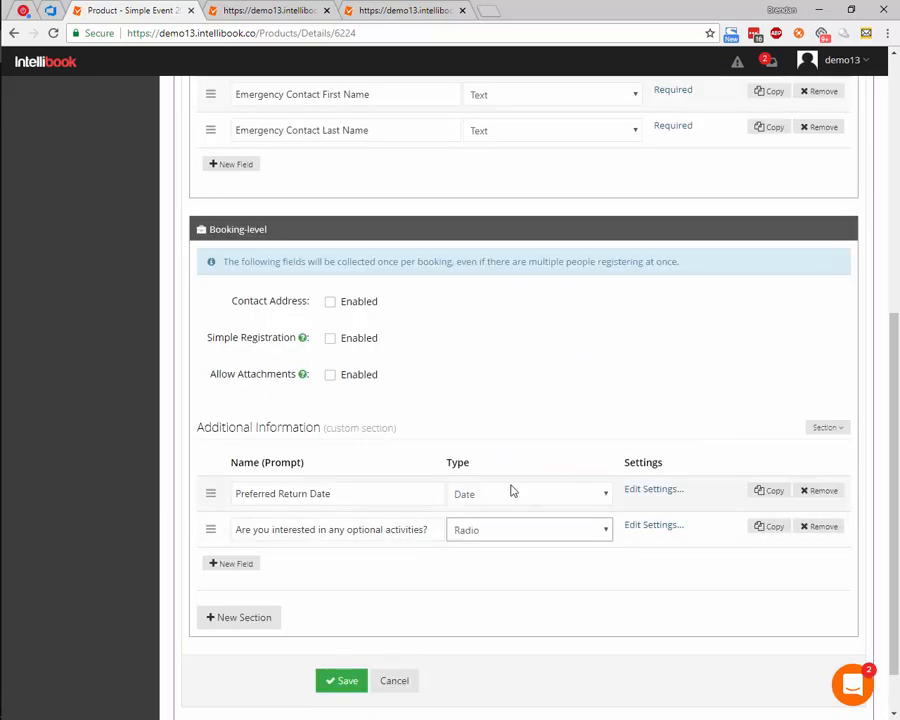
- Make the optional activities field required and give it the options "Yes; No; Maybe"
{"action": "left_click", "coordinate": [653, 525]}
{"action": "left_click", "coordinate": [285, 222]}
{"action": "type", "text": "Yes; No; Maybe"}
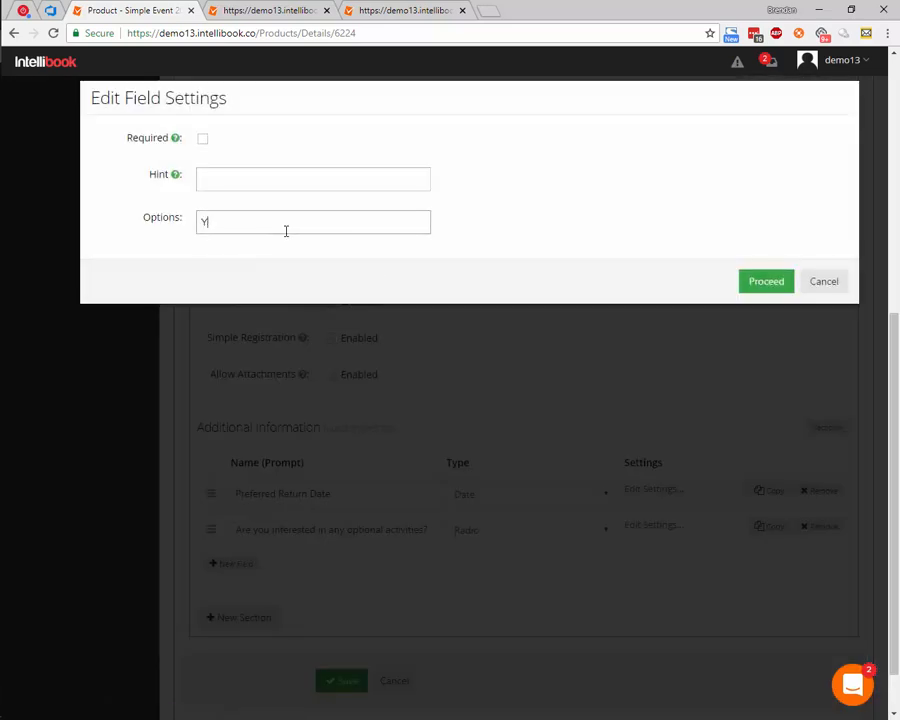
{"action": "left_click", "coordinate": [202, 138]}
{"action": "left_click", "coordinate": [766, 281]}
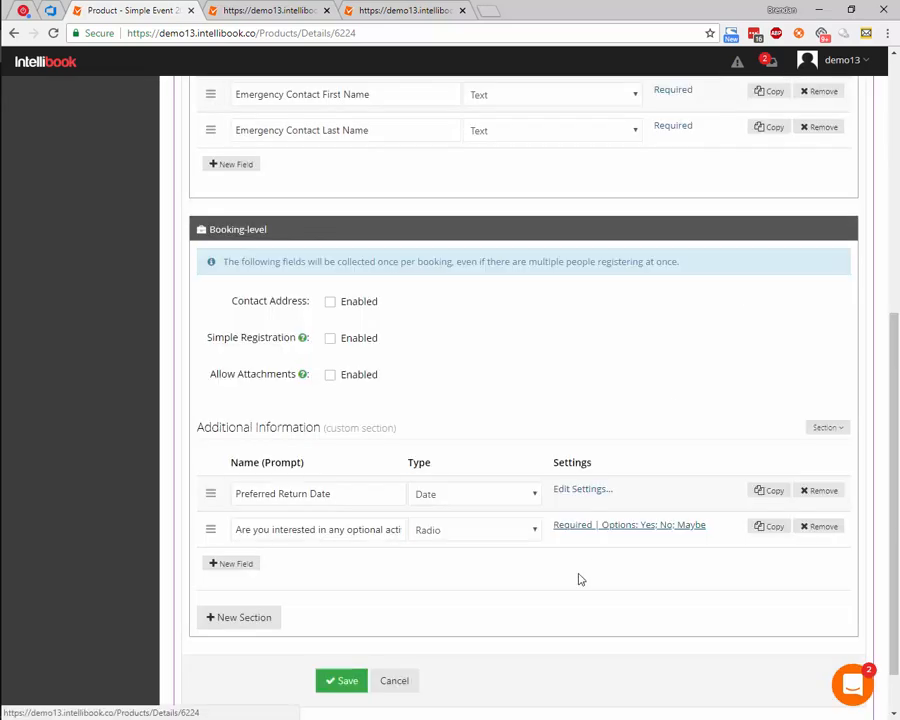
- Save the registration form options and reload the public booking page of Simple Event 2018
{"action": "left_click", "coordinate": [346, 685]}
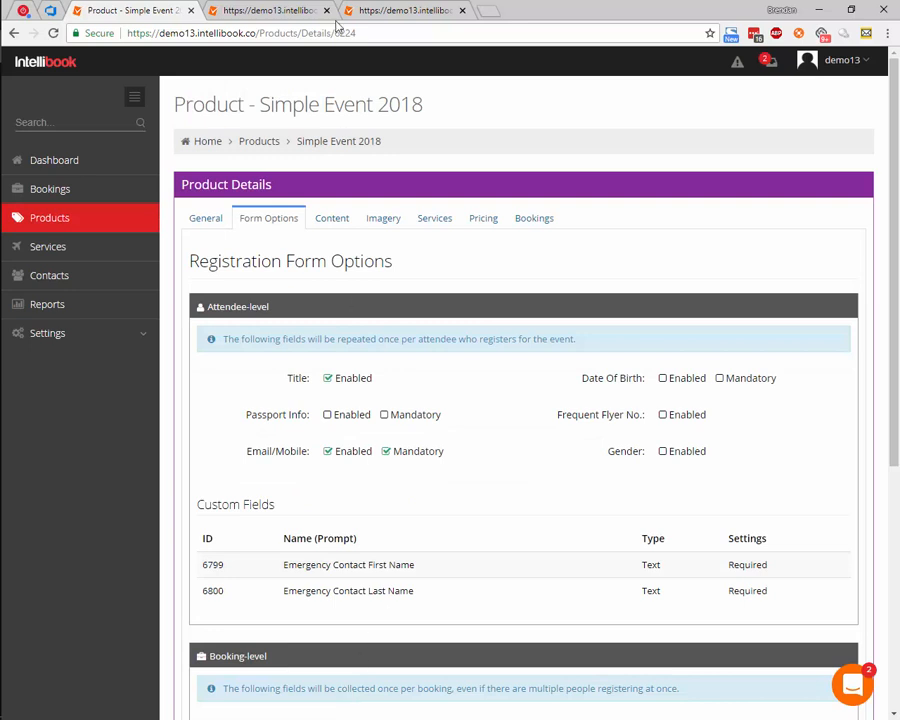
{"action": "left_click", "coordinate": [284, 14]}
{"action": "left_click", "coordinate": [55, 34]}
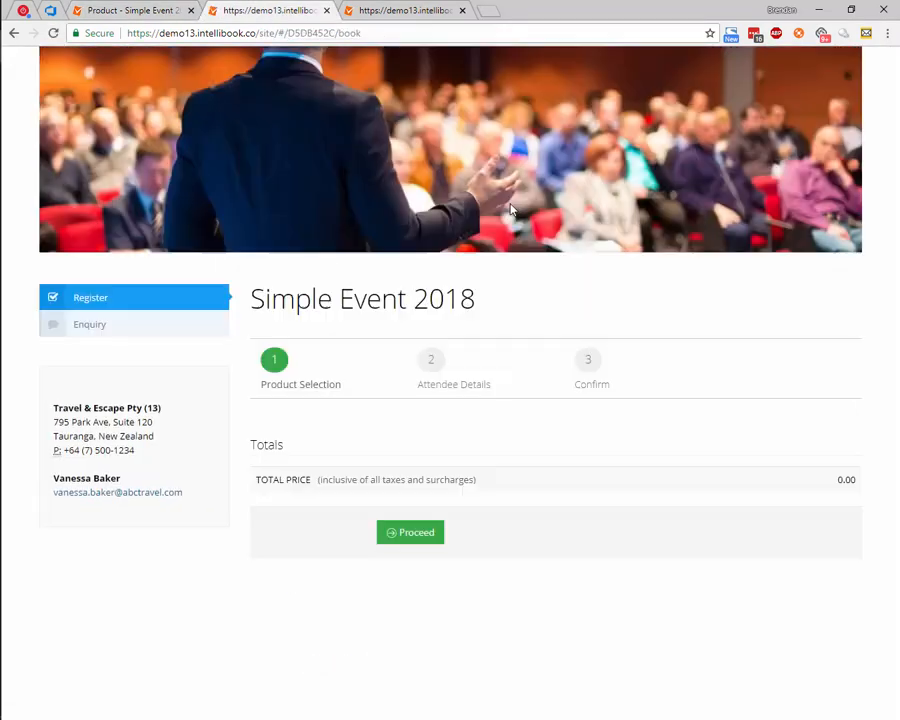
- Set People Attending to 2 on the booking page and proceed to the attendee details
{"action": "left_click", "coordinate": [453, 487]}
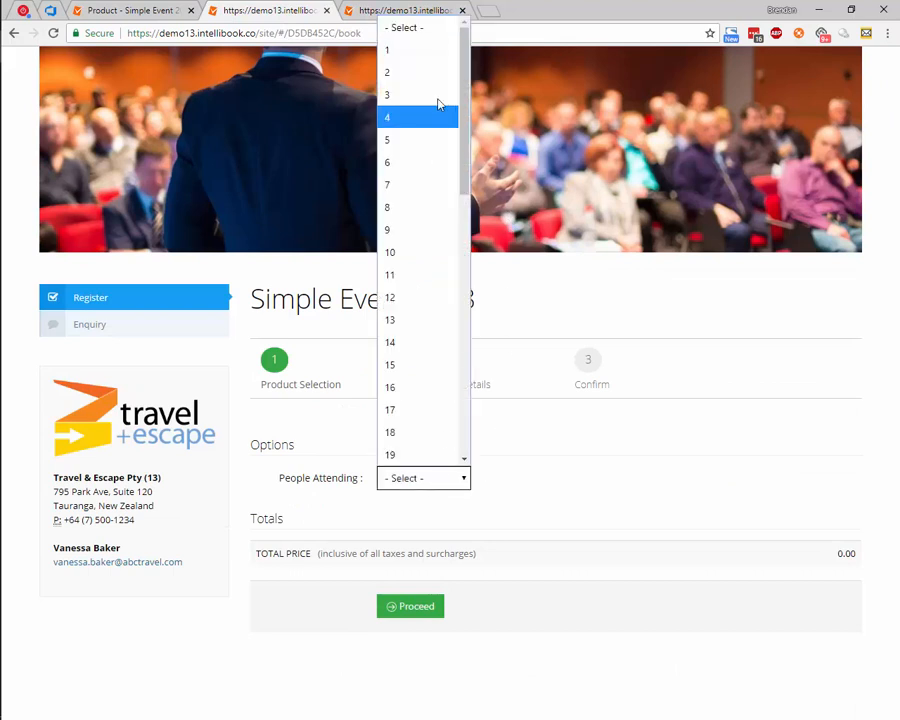
{"action": "left_click", "coordinate": [410, 74]}
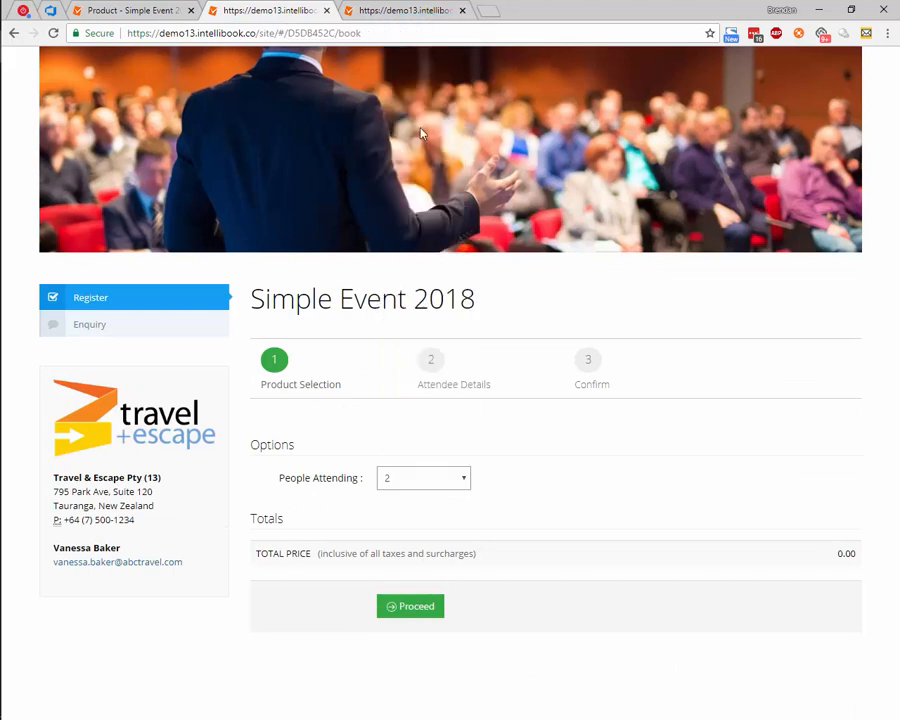
{"action": "left_click", "coordinate": [427, 607]}
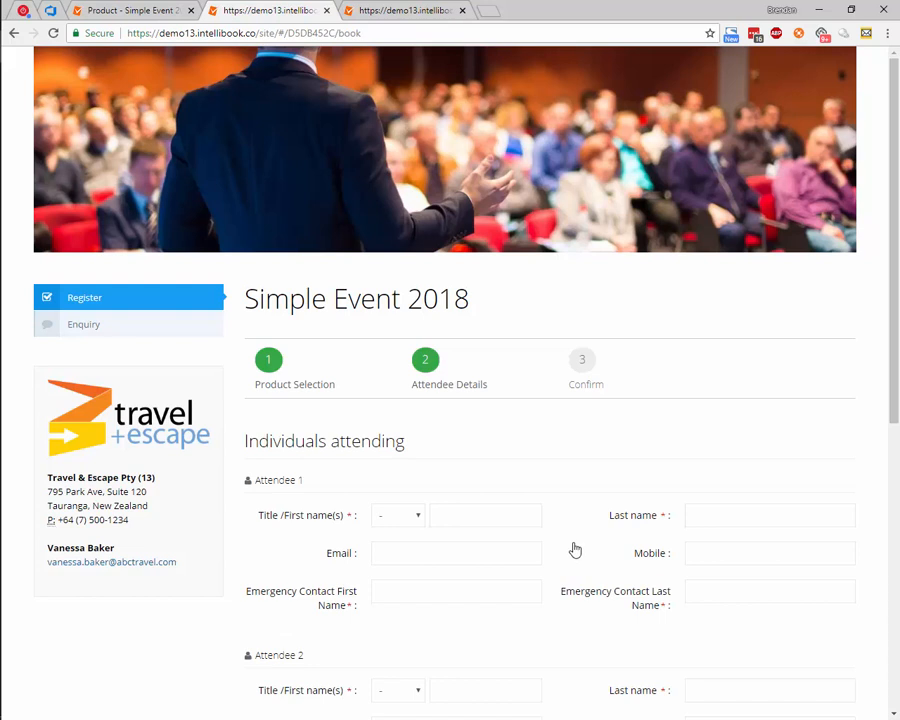
- Review the email, mobile and emergency contact fields of both attendees and the Additional Information section on the registration form
{"action": "scroll", "coordinate": [573, 548], "scroll_direction": "down", "scroll_amount": 2}
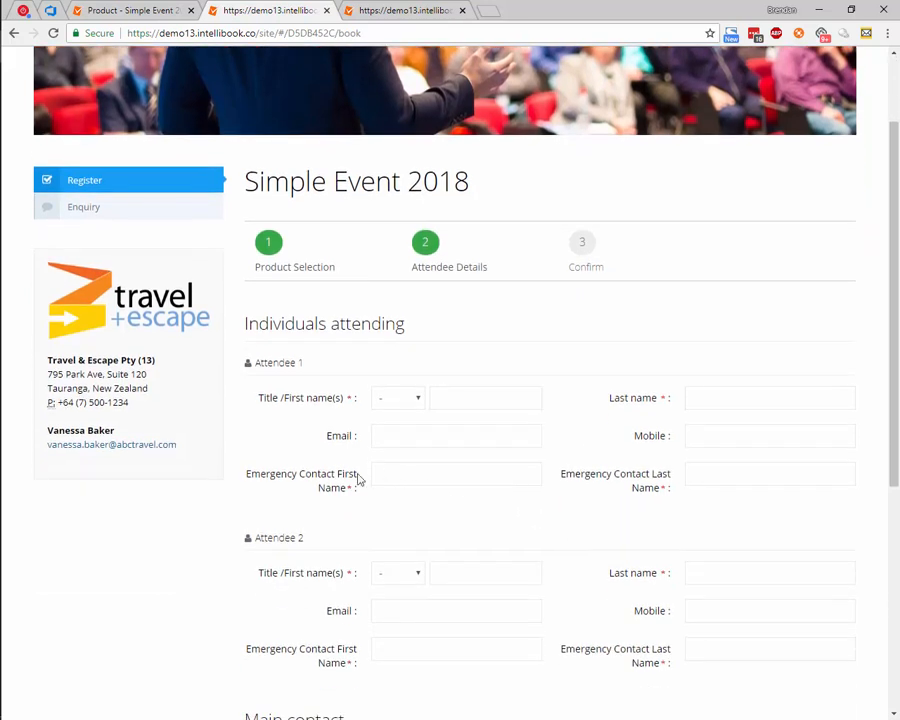
{"action": "left_click", "coordinate": [428, 441]}
{"action": "left_click", "coordinate": [749, 437]}
{"action": "scroll", "coordinate": [629, 552], "scroll_direction": "down", "scroll_amount": 2}
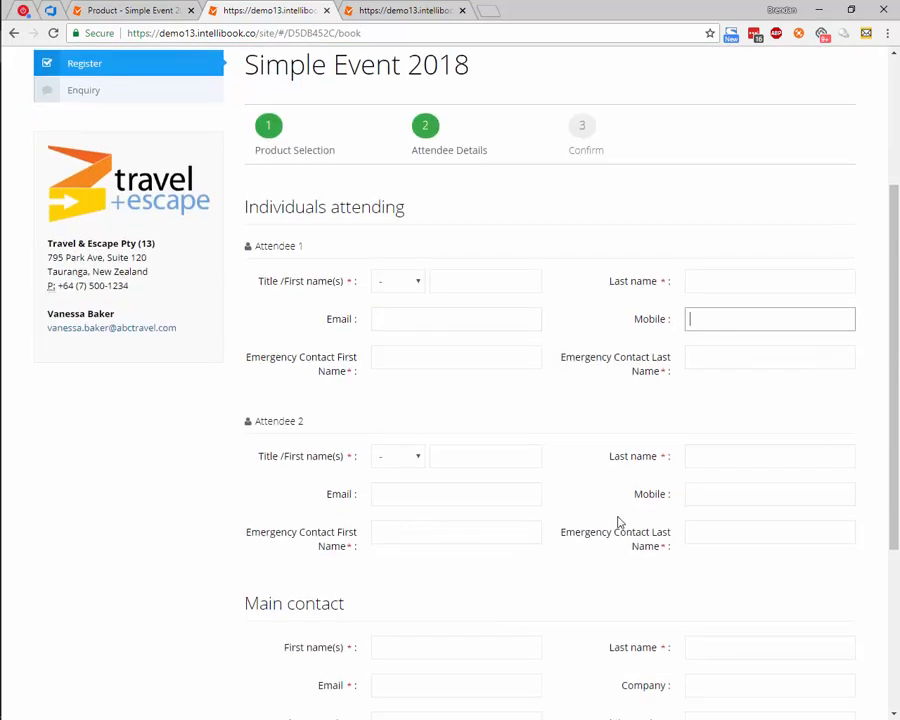
{"action": "scroll", "coordinate": [784, 479], "scroll_direction": "down", "scroll_amount": 5}
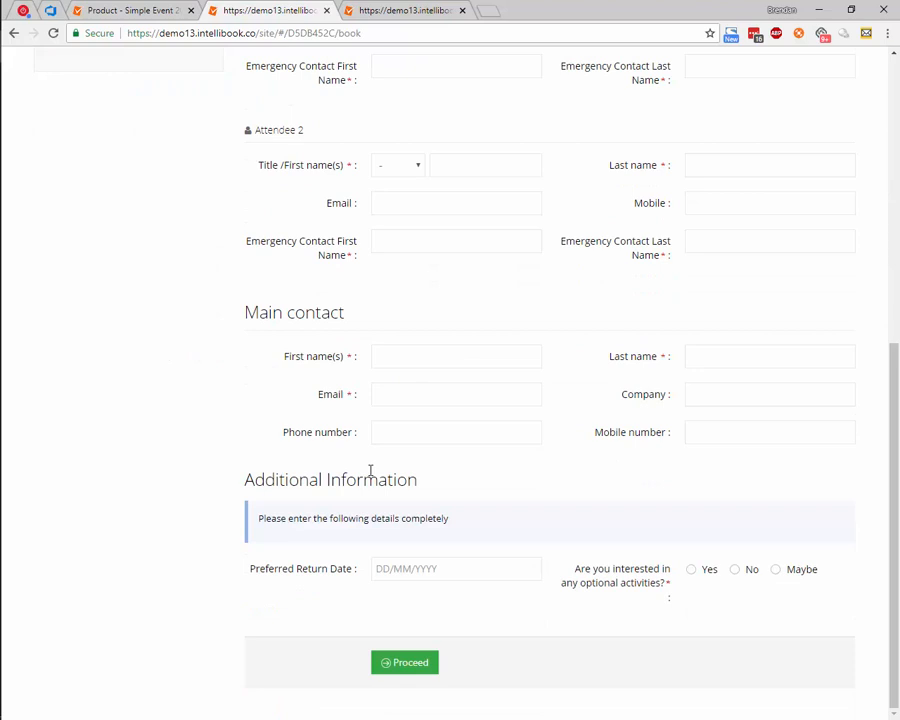
{"action": "triple_click", "coordinate": [455, 522]}
{"action": "left_click", "coordinate": [378, 542]}
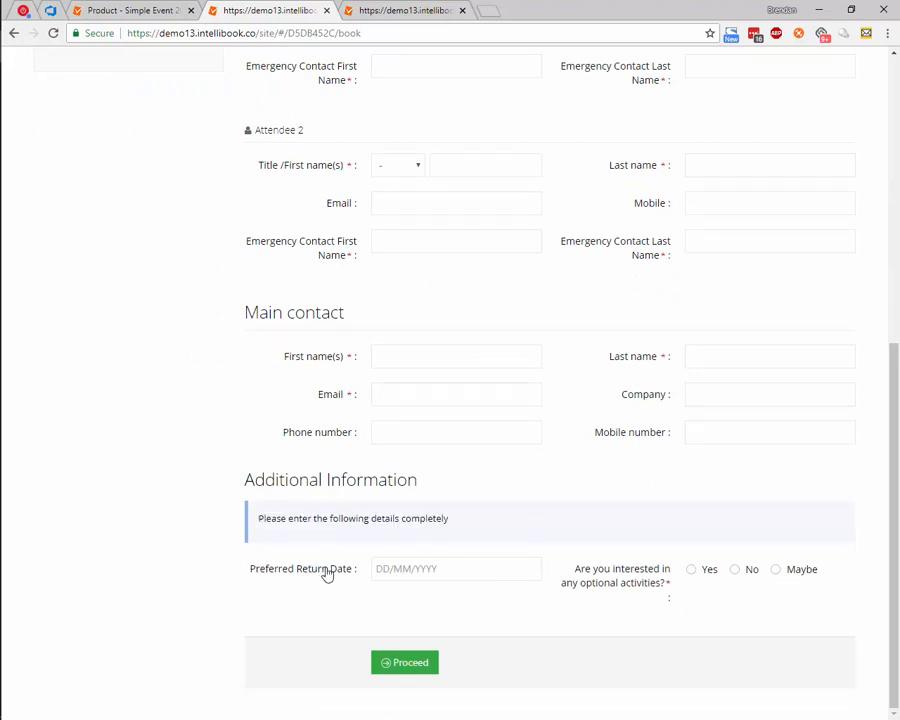